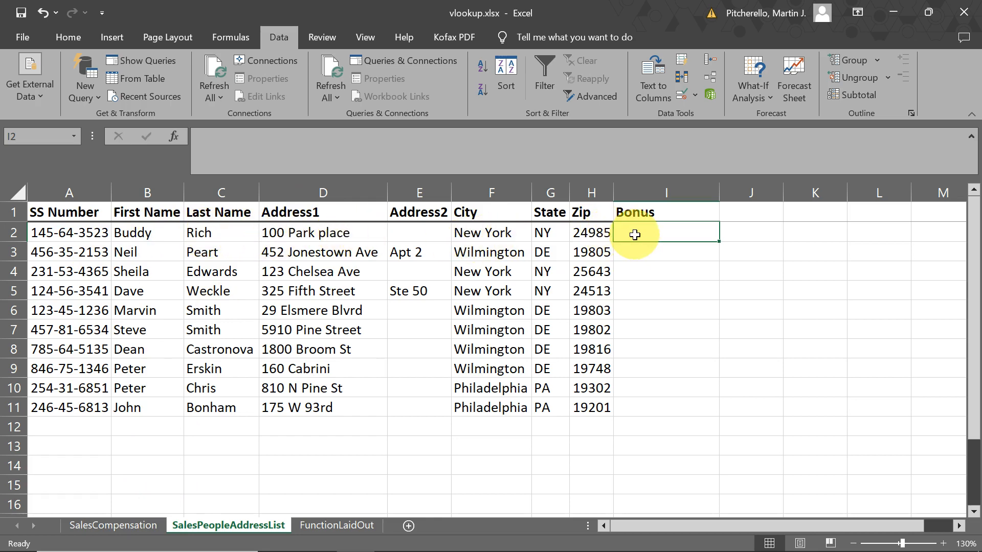
Step: Sort the whole SalesCompensation table by SS Number from smallest to largest
{"action": "left_click", "coordinate": [106, 525]}
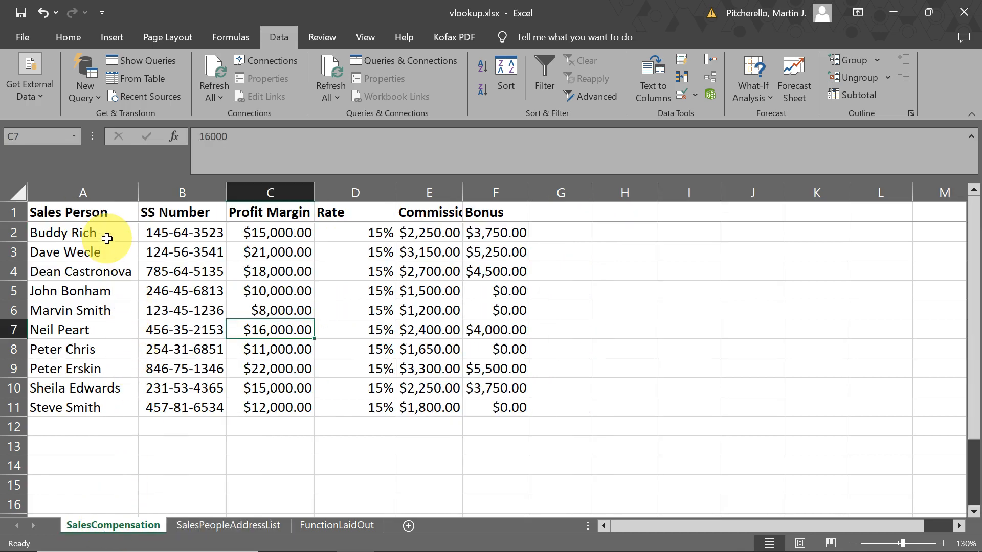
{"action": "left_click_drag", "start_coordinate": [98, 213], "coordinate": [472, 410]}
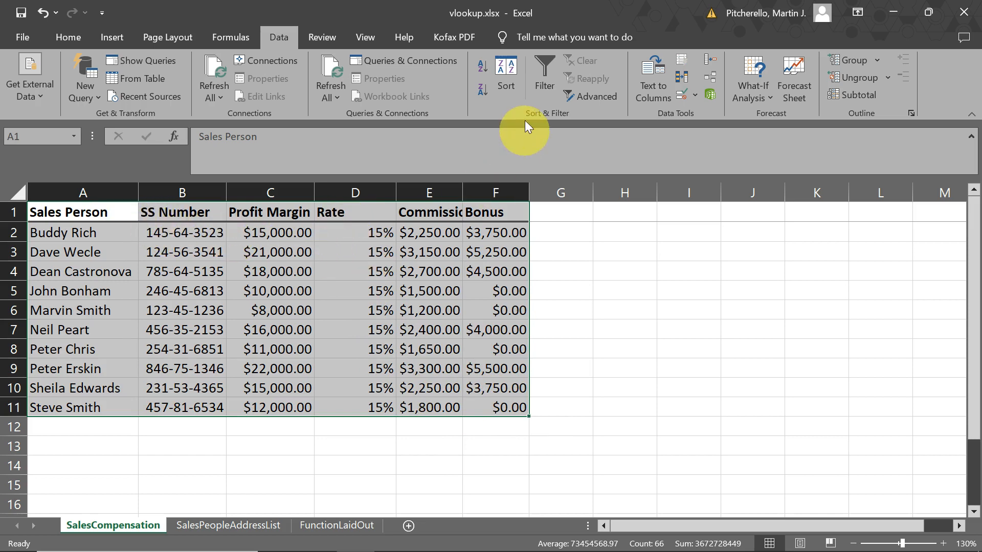
{"action": "left_click", "coordinate": [511, 74]}
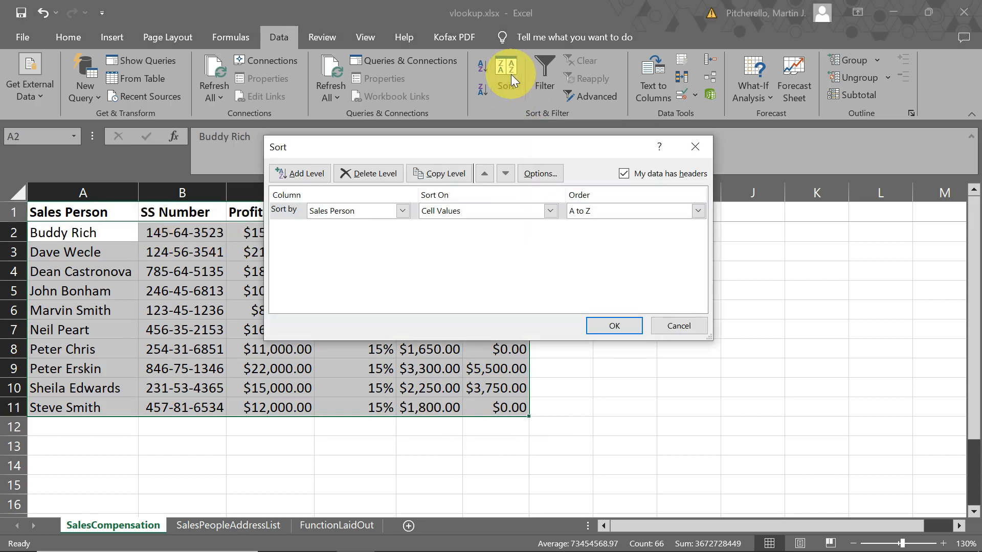
{"action": "left_click", "coordinate": [403, 210]}
{"action": "left_click", "coordinate": [382, 232]}
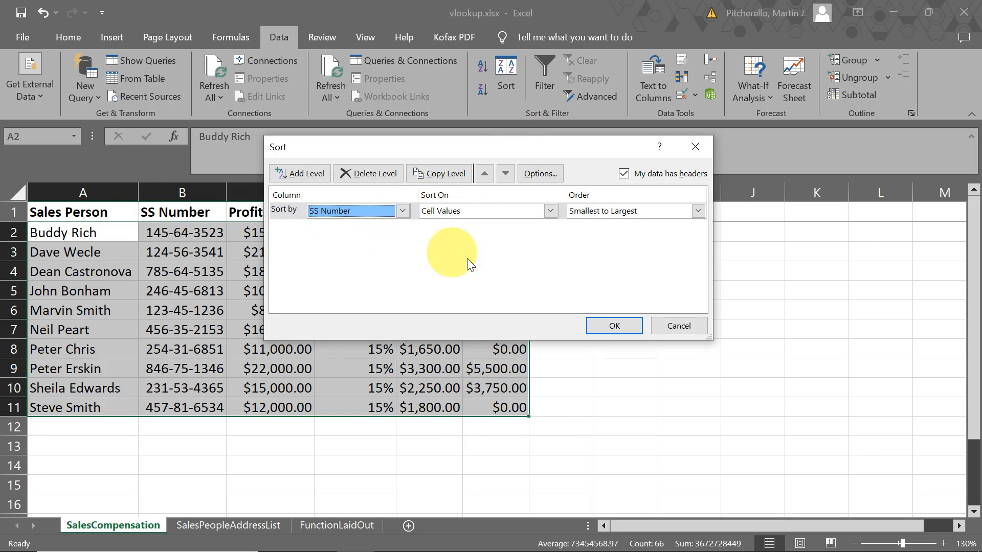
{"action": "left_click", "coordinate": [601, 327]}
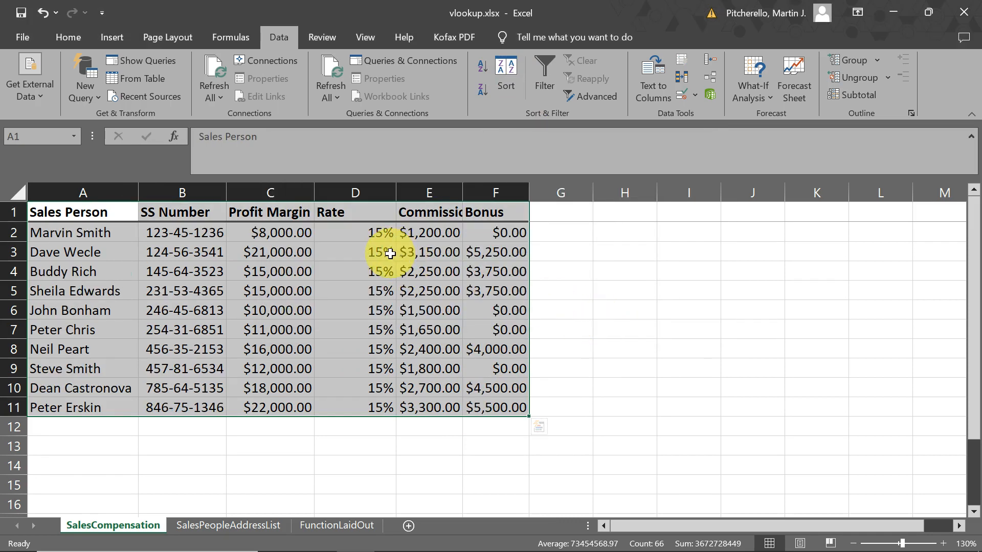
{"action": "left_click", "coordinate": [184, 271]}
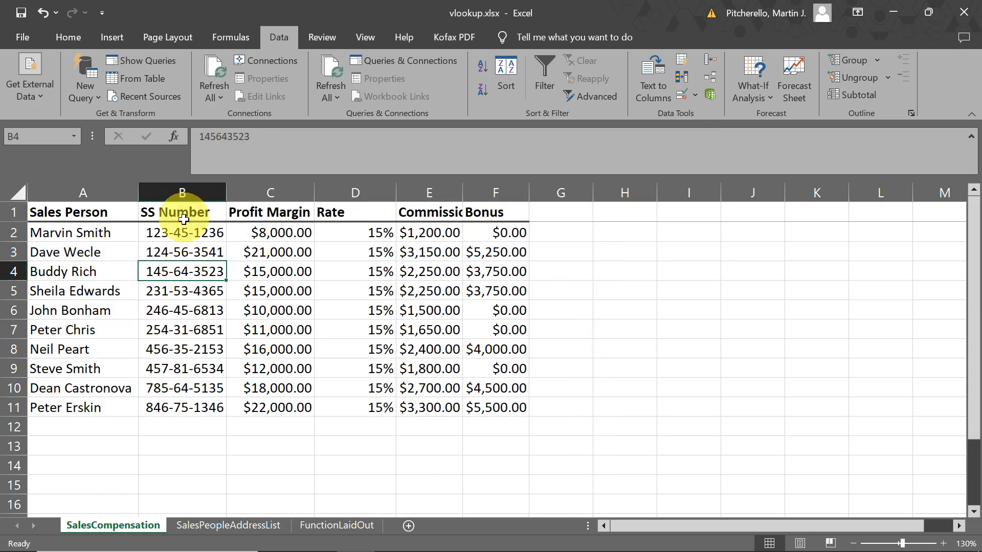
Step: Start a VLOOKUP formula in Bonus cell I2 of SalesPeopleAddressList, using A2 as the lookup value
{"action": "left_click", "coordinate": [227, 527]}
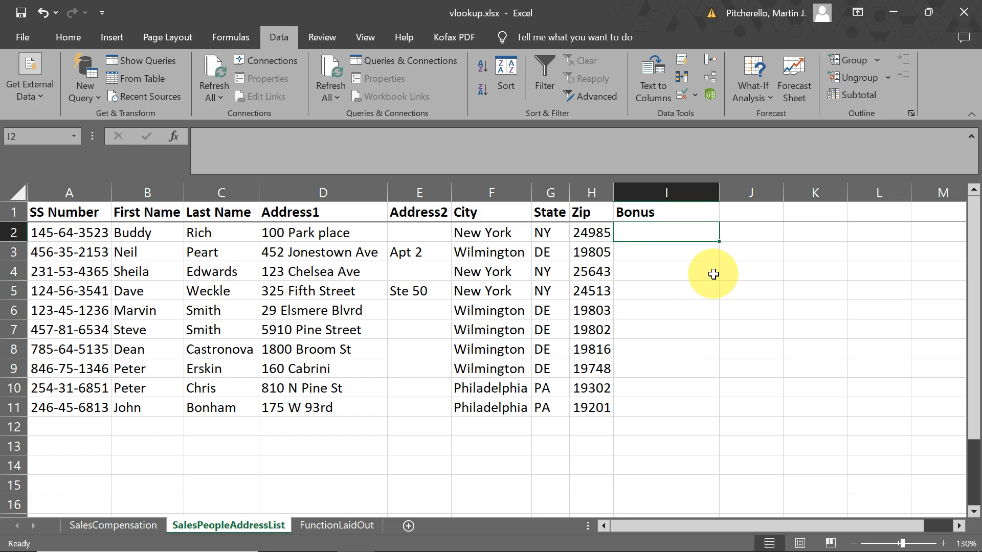
{"action": "type", "text": "="}
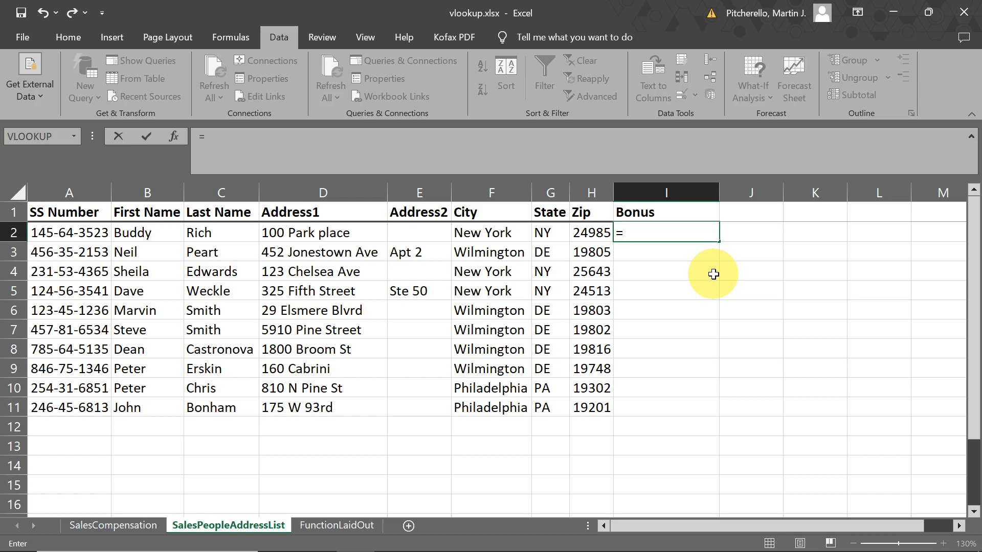
{"action": "type", "text": "l"}
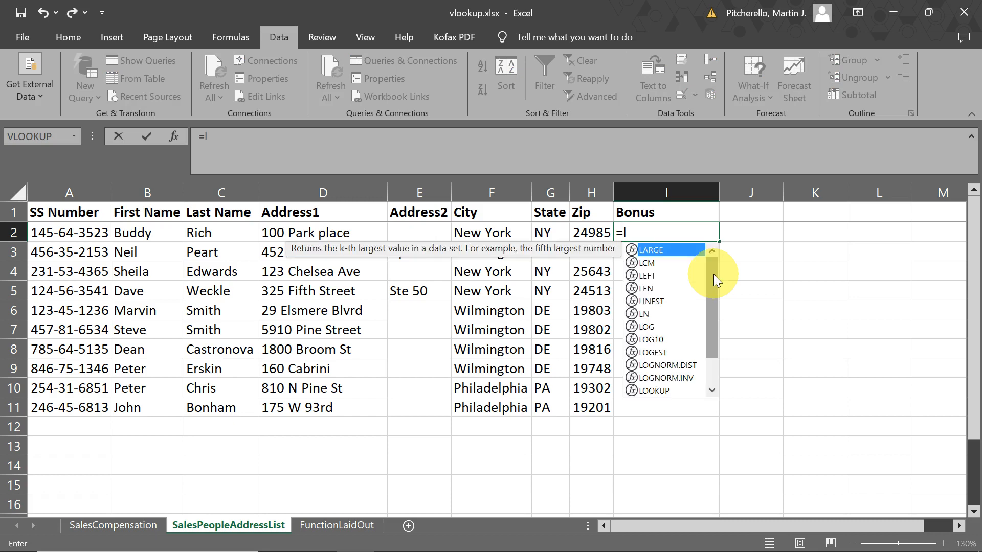
{"action": "key", "text": "BackSpace"}
{"action": "type", "text": "vlook"}
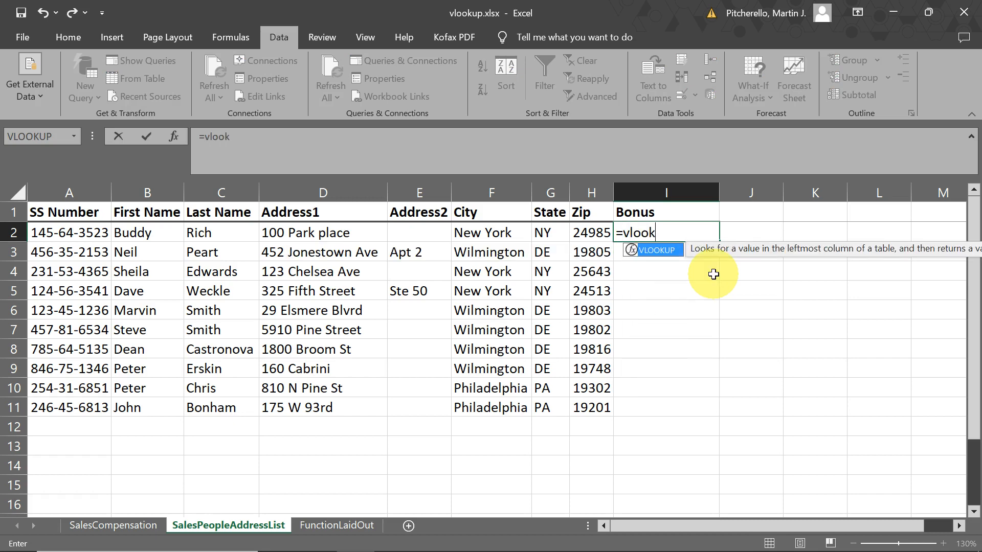
{"action": "type", "text": "up("}
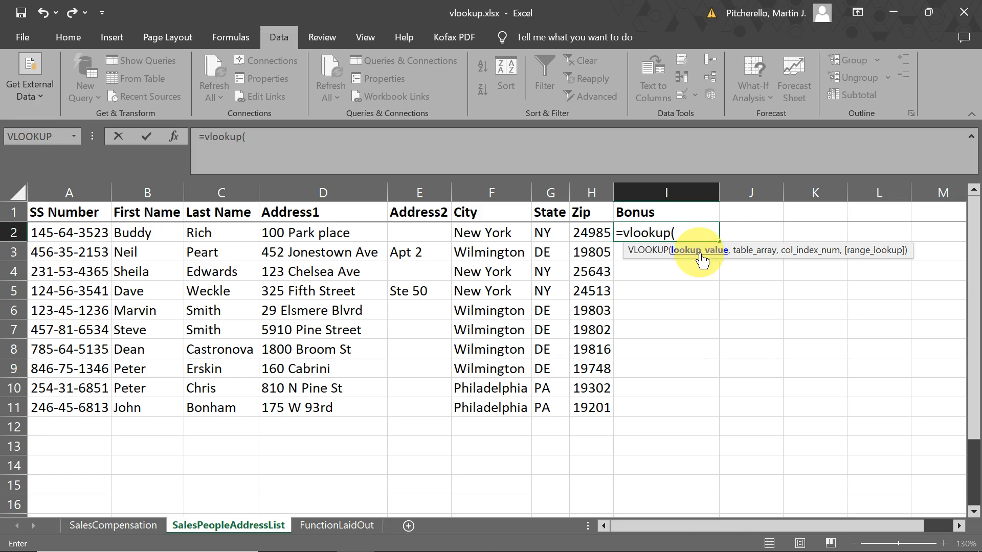
{"action": "left_click", "coordinate": [91, 232]}
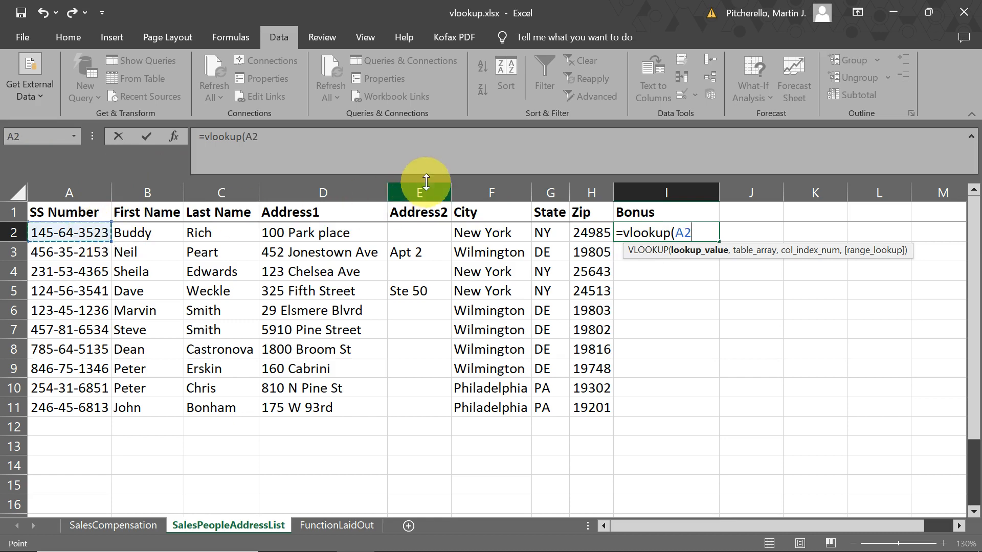
{"action": "type", "text": ","}
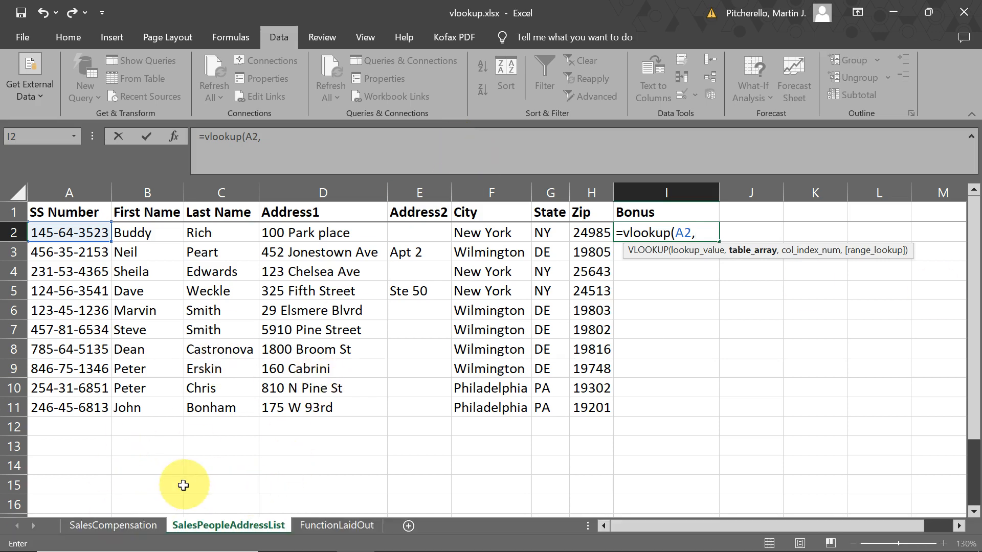
Step: Complete the VLOOKUP with table array SalesCompensation!B2:F11, column index 5 and range lookup 0 for an exact match
{"action": "left_click", "coordinate": [153, 519]}
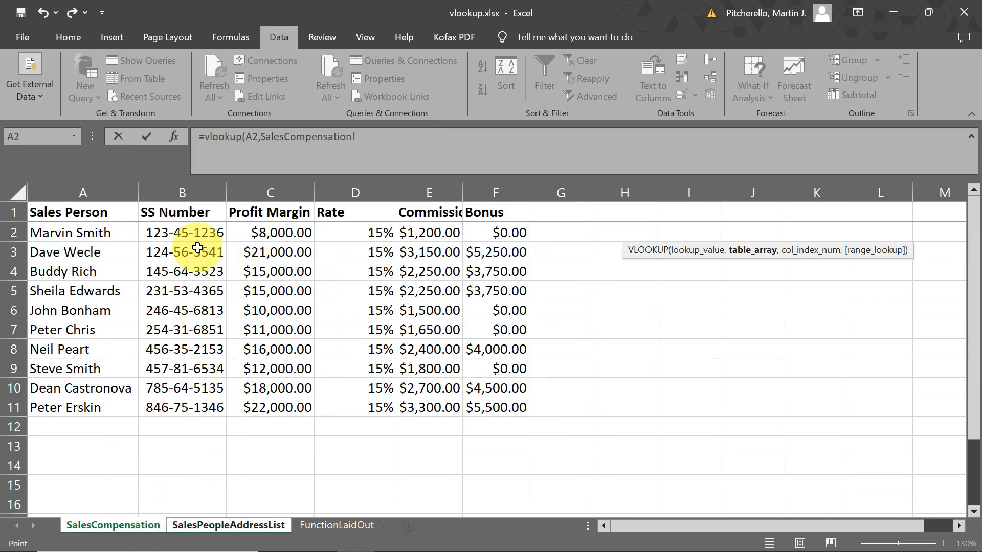
{"action": "left_click_drag", "start_coordinate": [193, 233], "coordinate": [506, 417]}
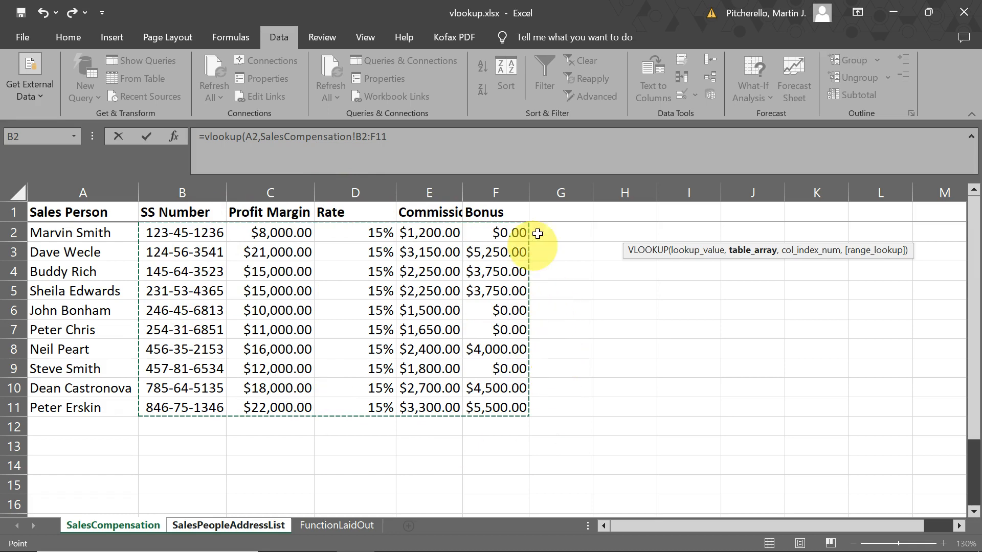
{"action": "left_click", "coordinate": [447, 142]}
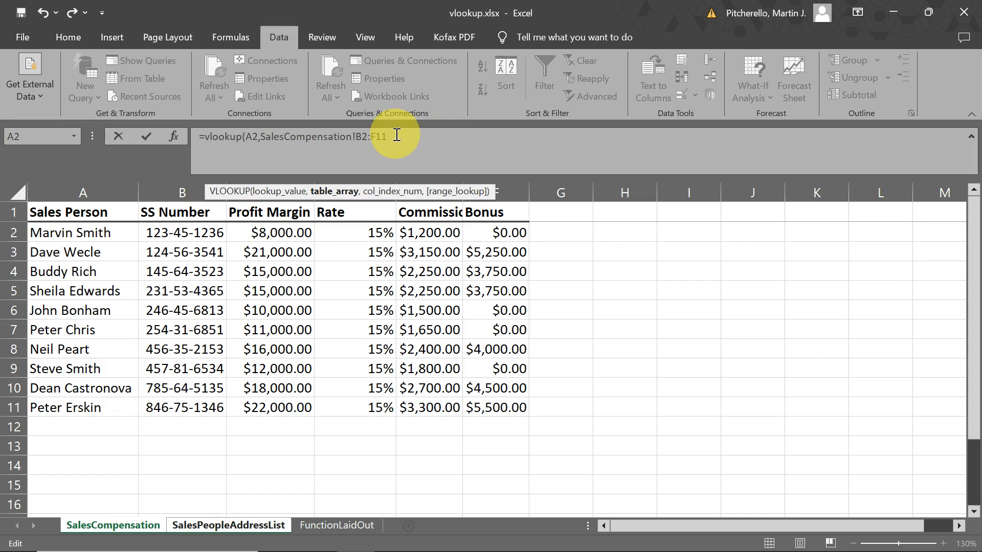
{"action": "type", "text": ","}
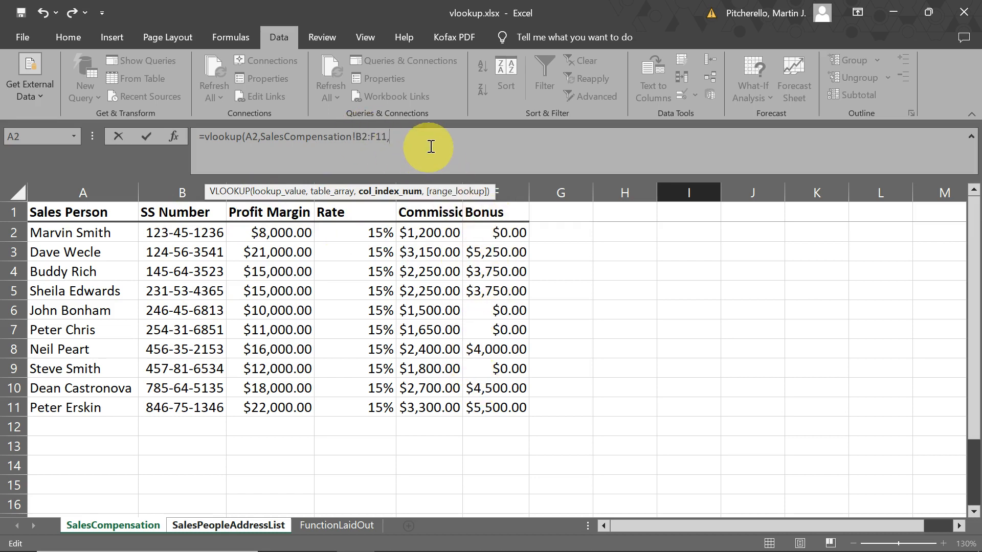
{"action": "type", "text": "5,"}
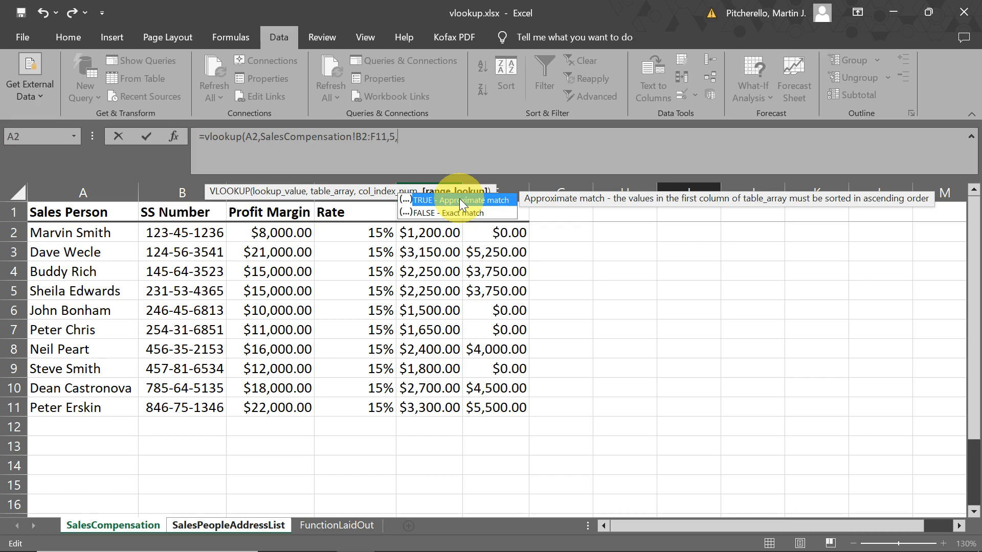
{"action": "type", "text": "0)"}
{"action": "key", "text": "Return"}
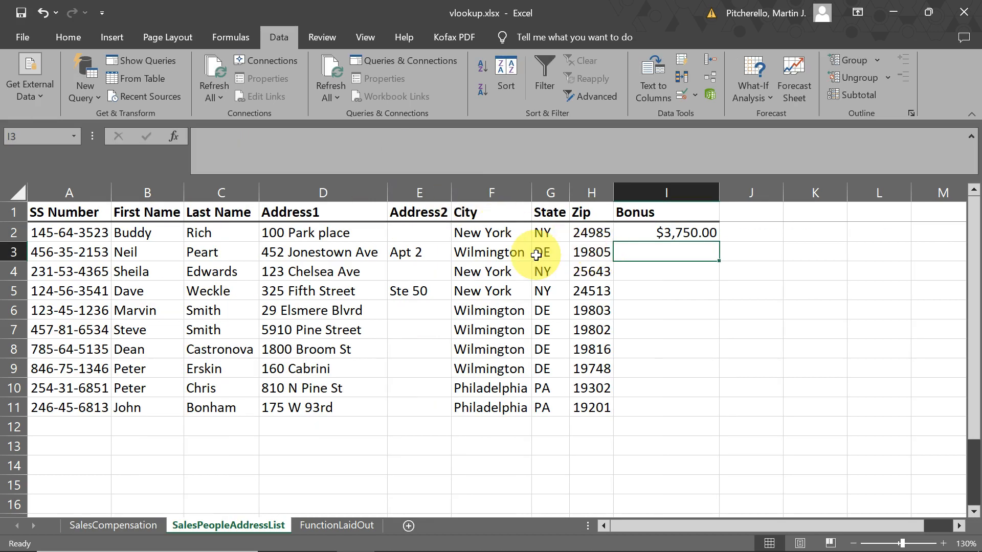
Step: Check the looked-up bonus in I2 against the matching salesperson's row on the SalesCompensation sheet
{"action": "left_click", "coordinate": [661, 240]}
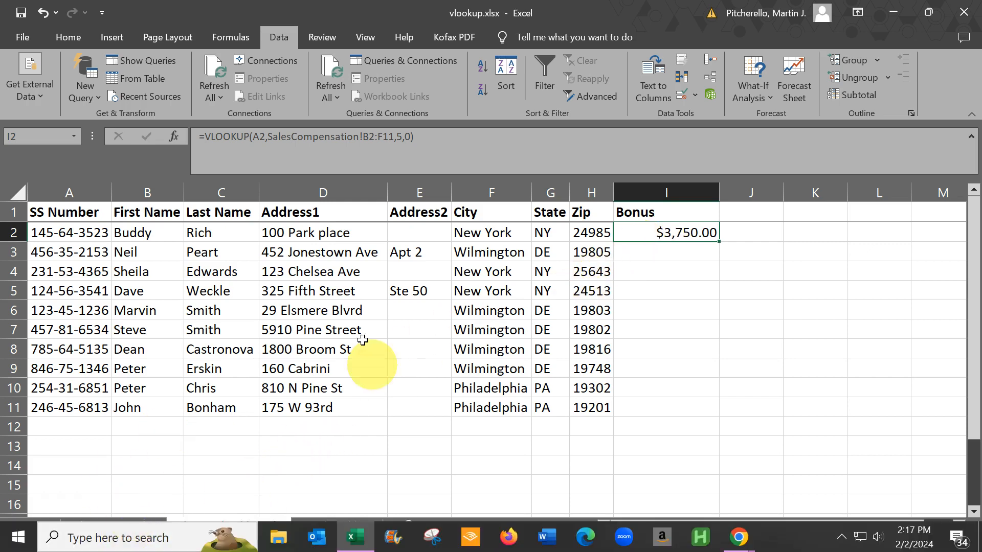
{"action": "left_click", "coordinate": [131, 522]}
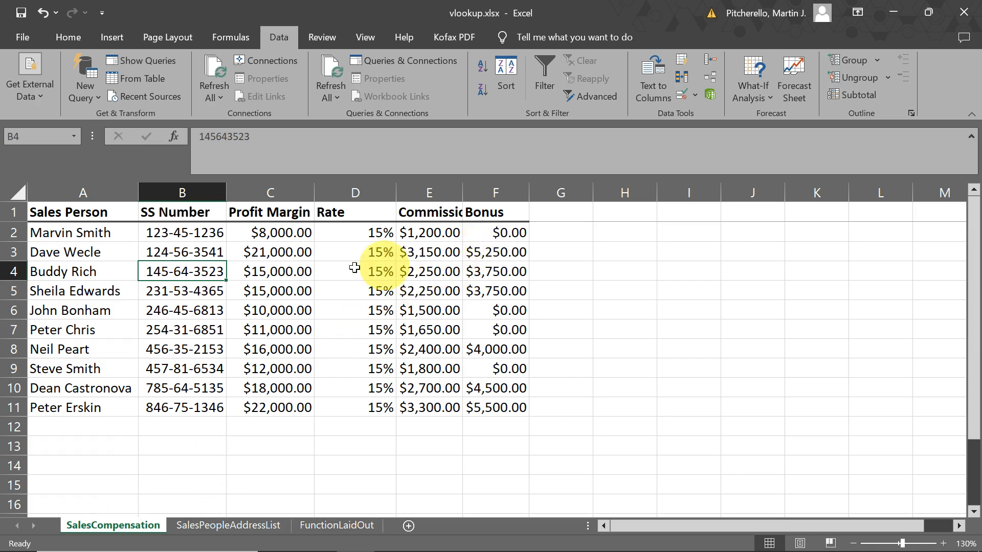
{"action": "left_click_drag", "start_coordinate": [125, 273], "coordinate": [494, 275]}
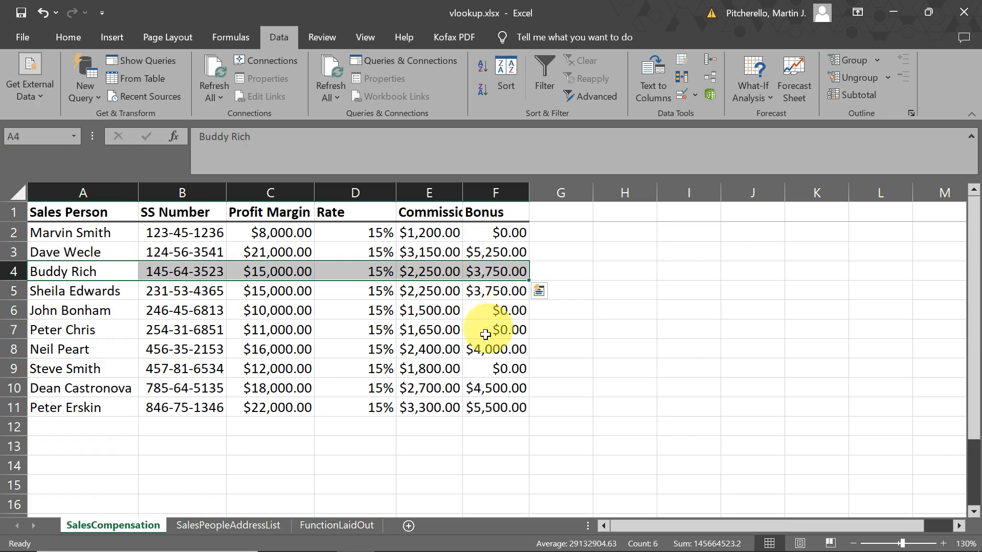
Step: Make the table array in I2 of SalesPeopleAddressList absolute as $B$2:$F$11 and fill the formula down through I11
{"action": "left_click", "coordinate": [240, 524]}
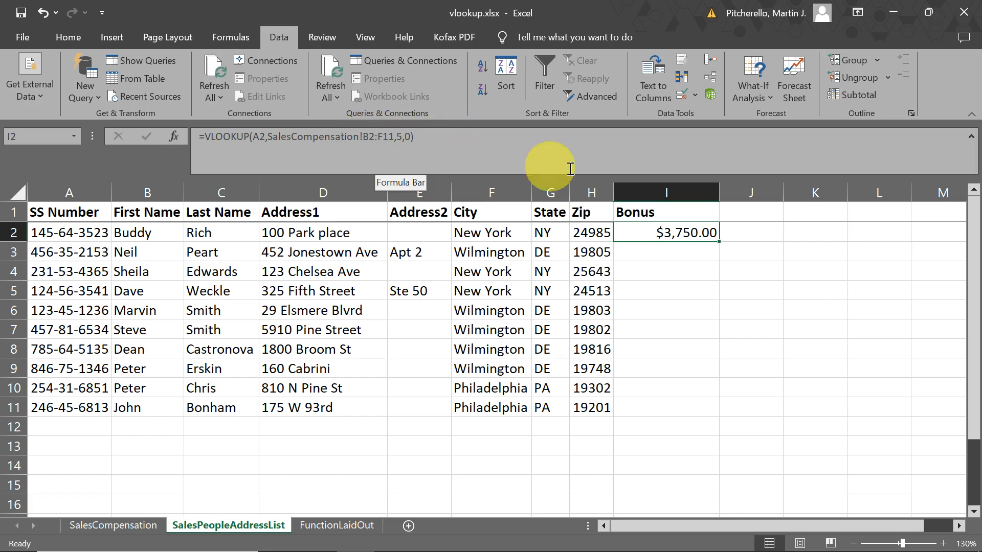
{"action": "left_click", "coordinate": [368, 138]}
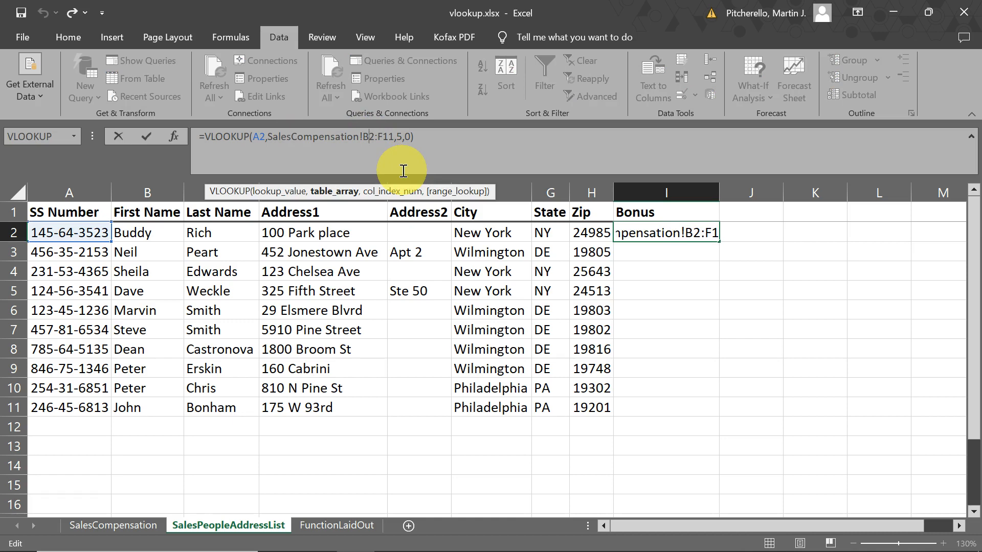
{"action": "key", "text": "F4"}
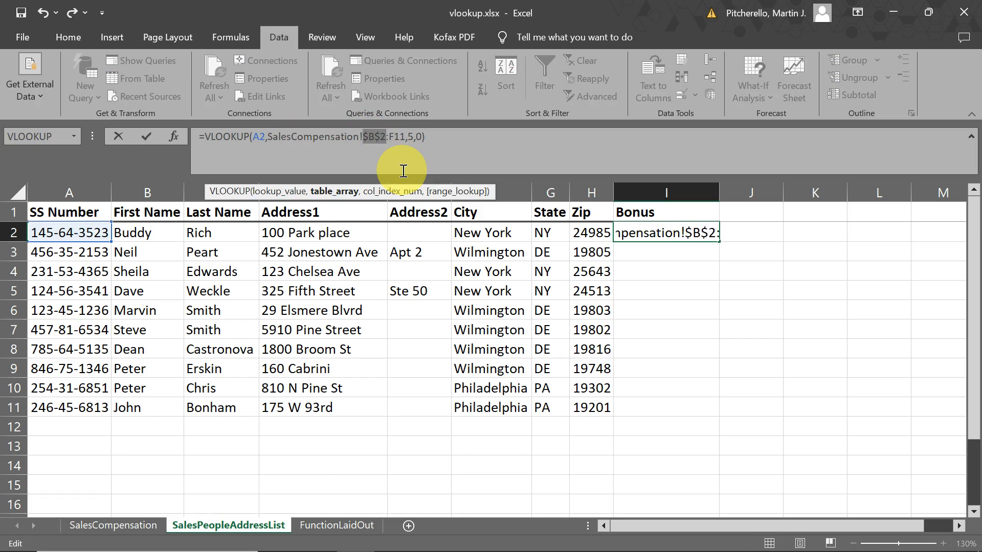
{"action": "left_click", "coordinate": [404, 141]}
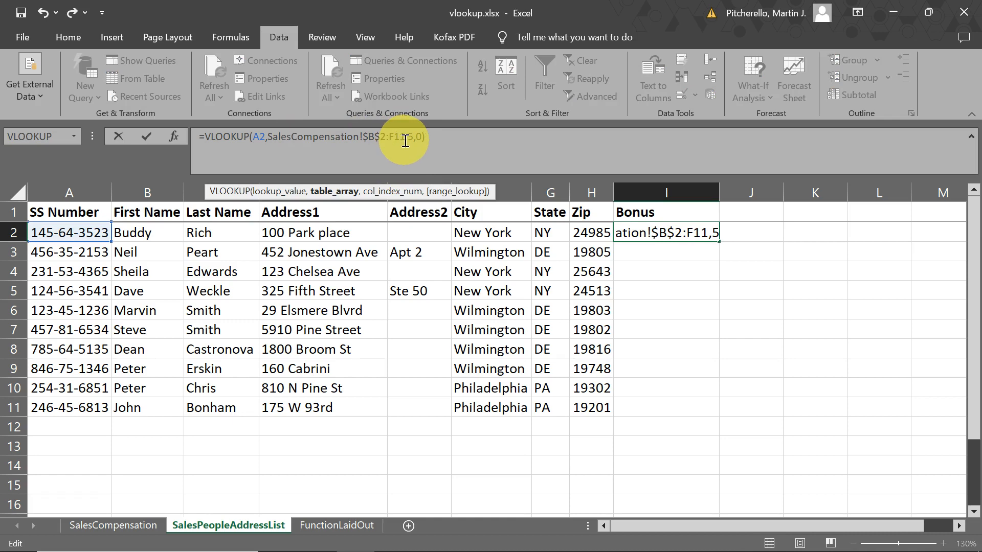
{"action": "key", "text": "F4"}
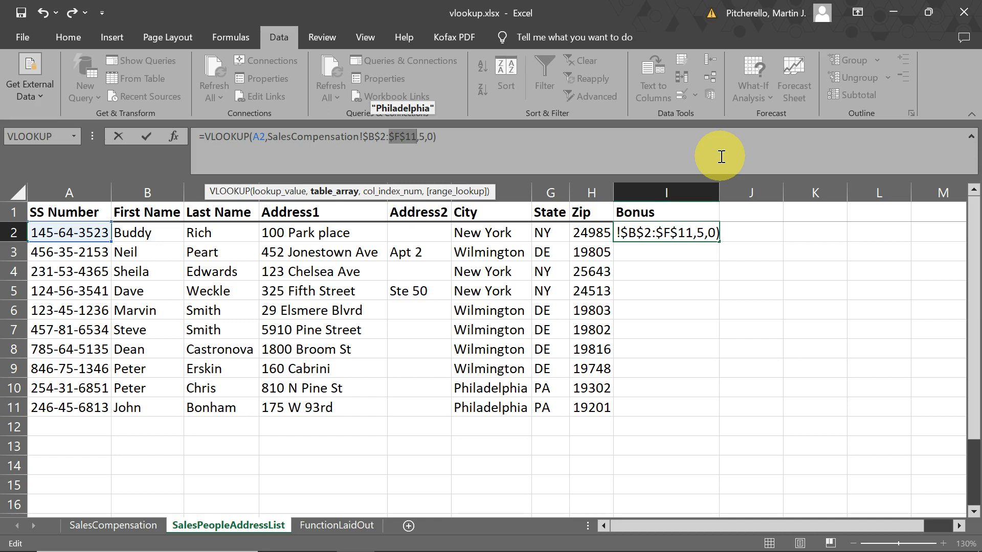
{"action": "key", "text": "Return"}
{"action": "key", "text": "Up"}
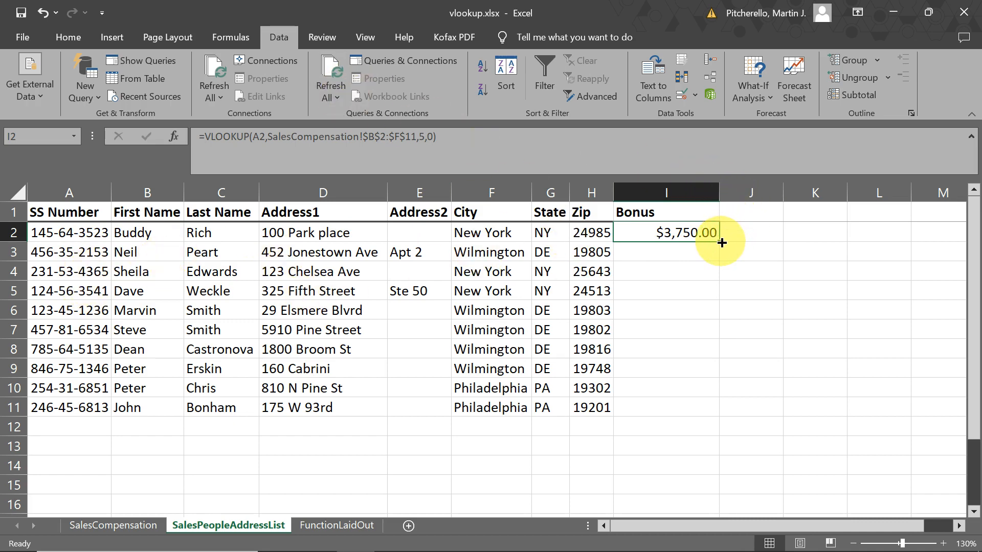
{"action": "left_click_drag", "start_coordinate": [721, 243], "coordinate": [714, 409]}
Step: Review the copied VLOOKUP formulas in I2:I11, and view the function's argument layout on the FunctionLaidOut sheet
{"action": "left_click", "coordinate": [675, 253]}
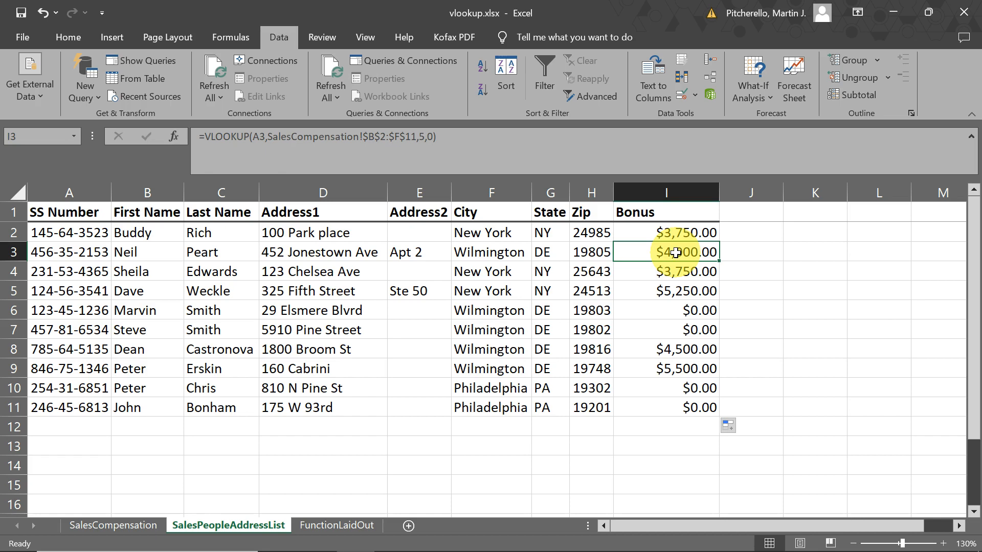
{"action": "key", "text": "Up"}
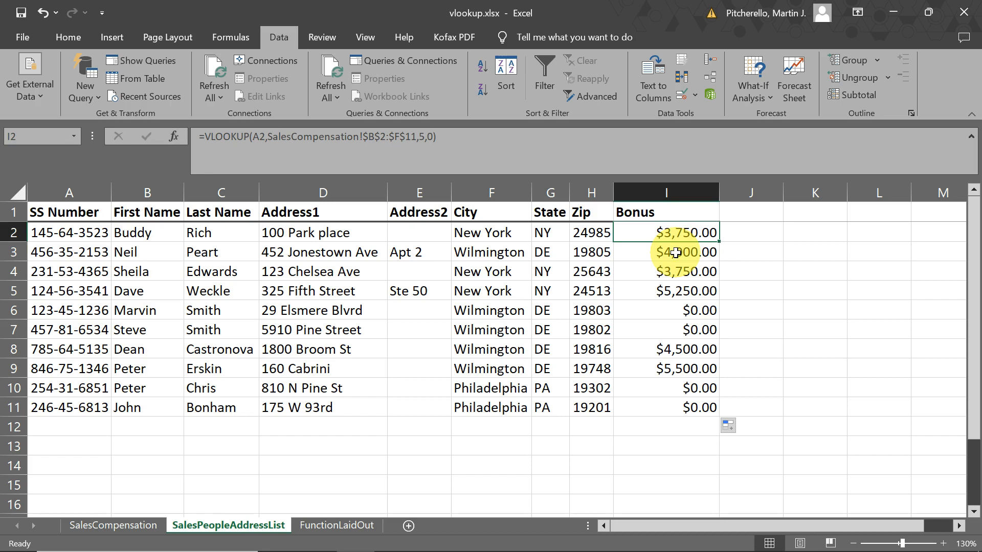
{"action": "left_click", "coordinate": [675, 253]}
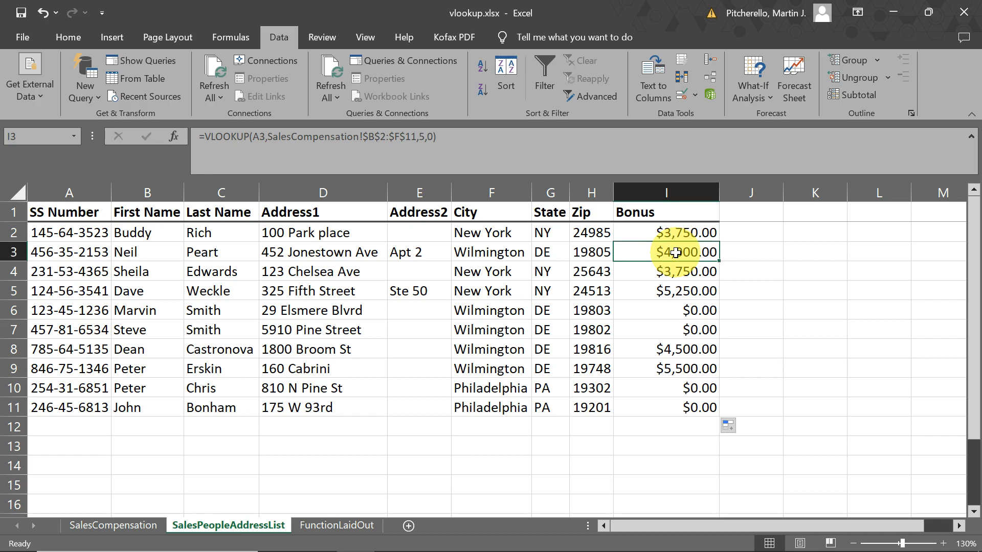
{"action": "key", "text": "Down"}
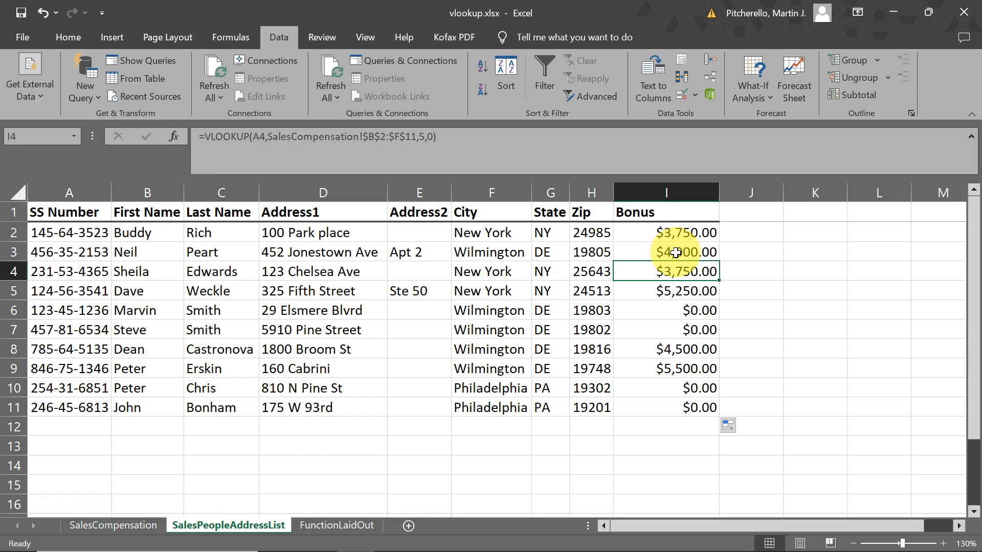
{"action": "key", "text": "Down"}
{"action": "key", "text": "Down"}
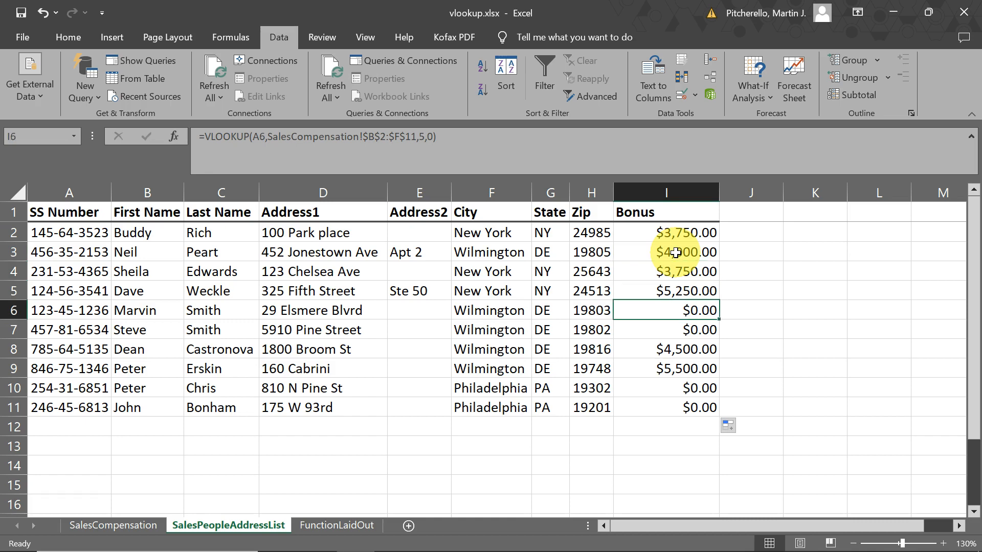
{"action": "key", "text": "Down"}
{"action": "key", "text": "Down"}
{"action": "key", "text": "Down"}
{"action": "key", "text": "Down"}
{"action": "key", "text": "Down"}
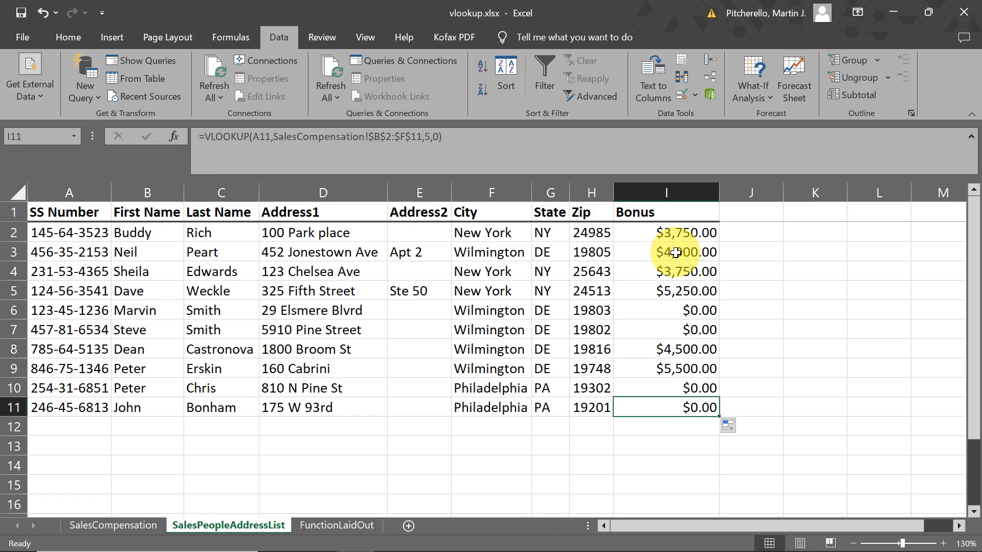
{"action": "key", "text": "Up"}
{"action": "key", "text": "Up"}
{"action": "key", "text": "Up"}
{"action": "key", "text": "Up"}
{"action": "key", "text": "Up"}
{"action": "key", "text": "Up"}
{"action": "key", "text": "Up"}
{"action": "key", "text": "Up"}
{"action": "key", "text": "Up"}
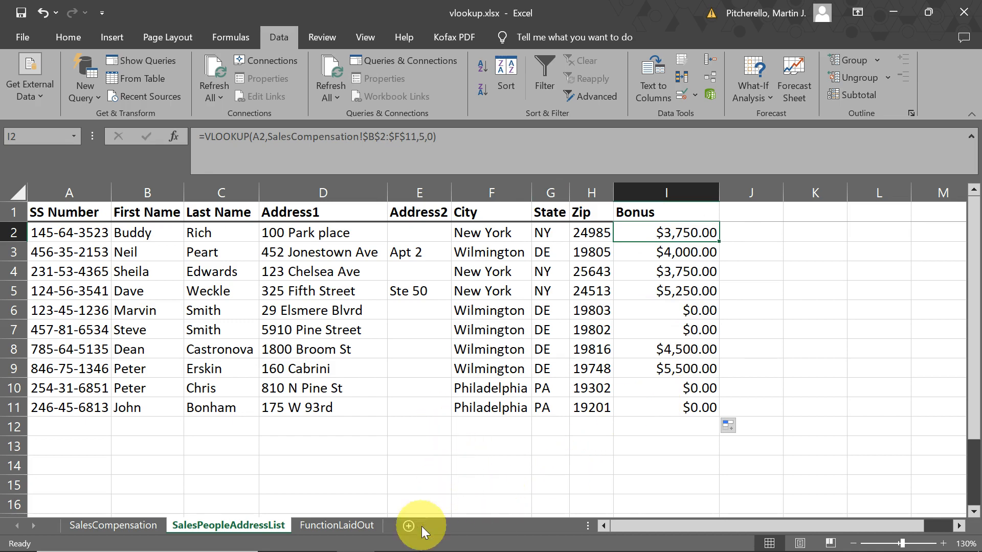
{"action": "left_click", "coordinate": [345, 527]}
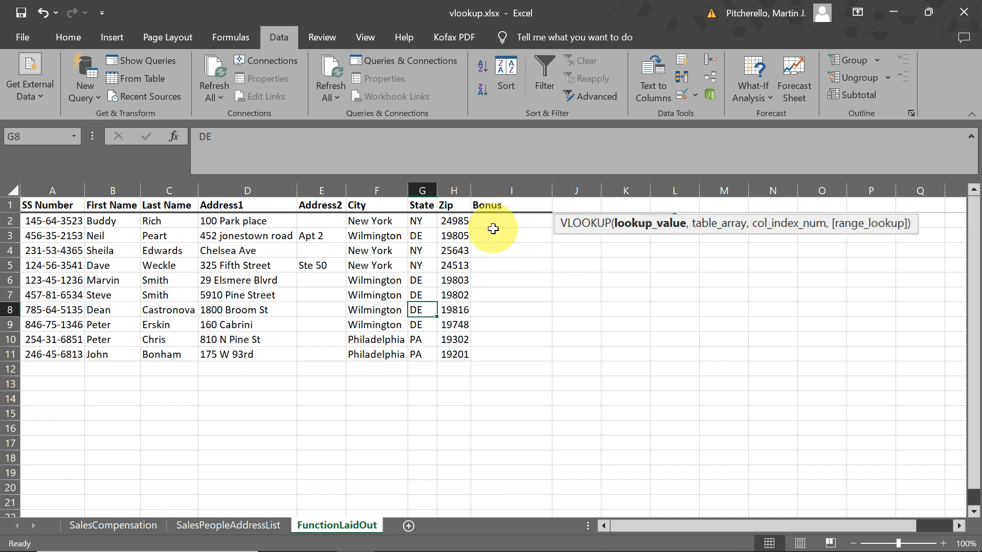
{"action": "mouse_move", "coordinate": [459, 550]}
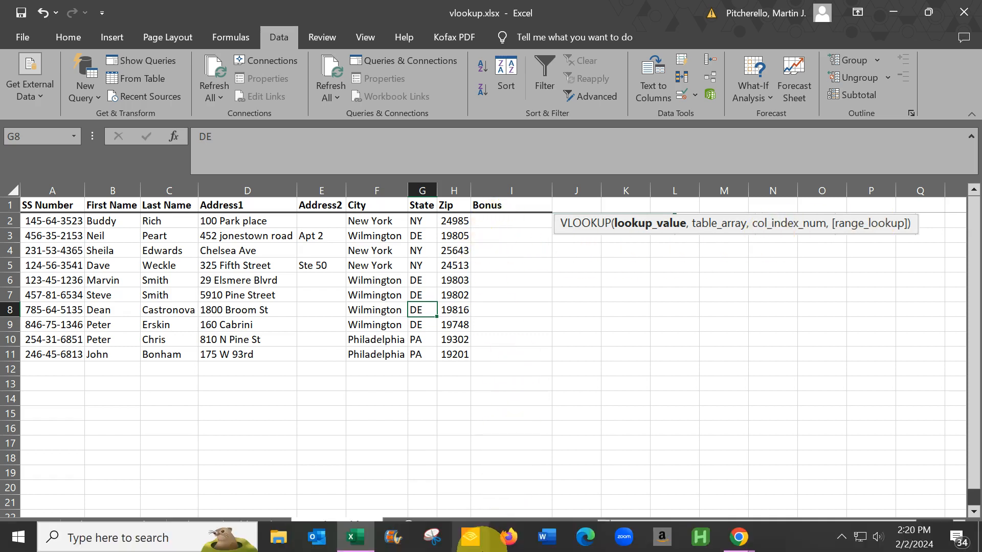
{"action": "mouse_move", "coordinate": [750, 548]}
{"action": "left_click", "coordinate": [824, 473]}
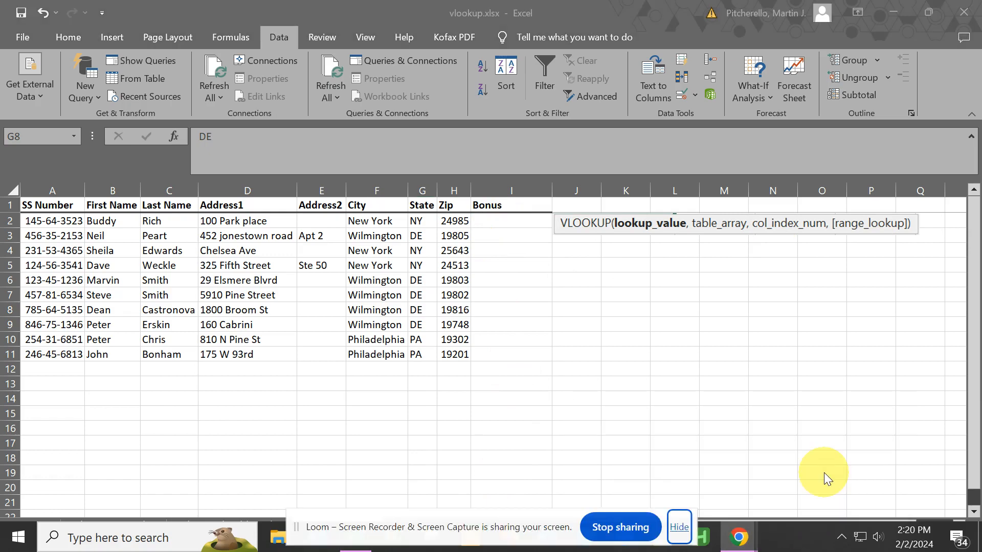